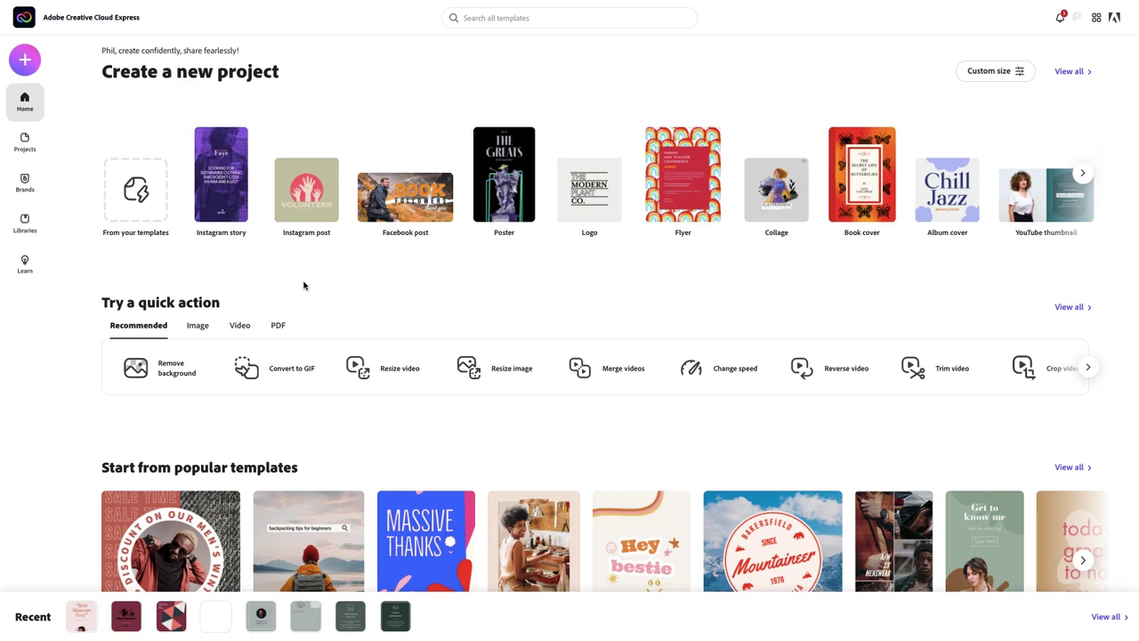
Scroll down the Home page and go to Projects in the sidebar
scroll(353, 305, "down", 1)
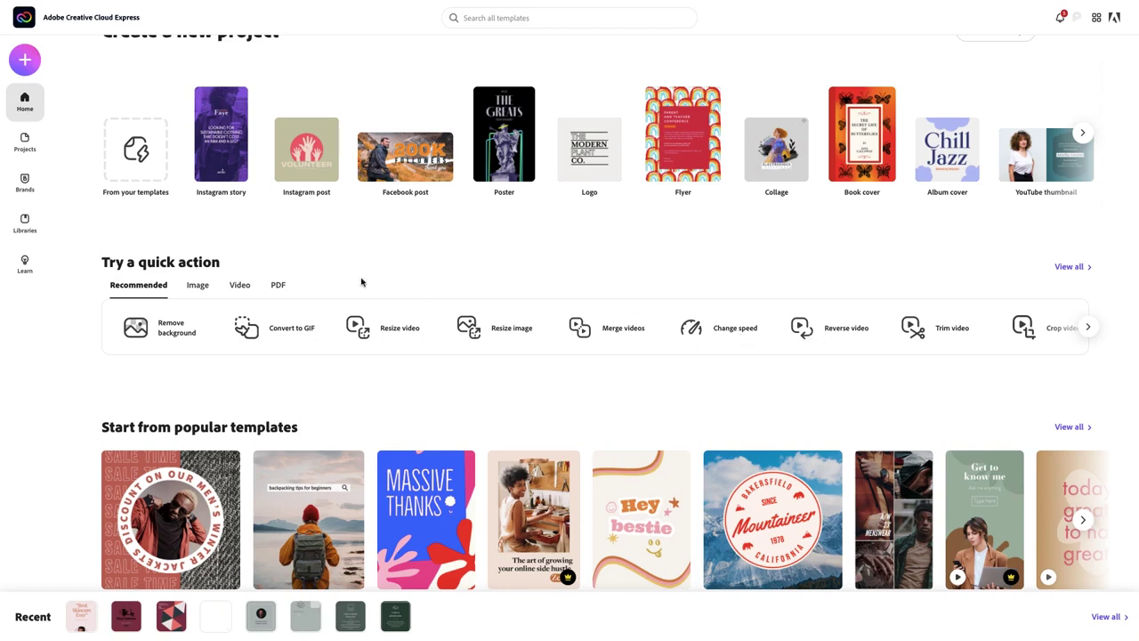
left_click(28, 144)
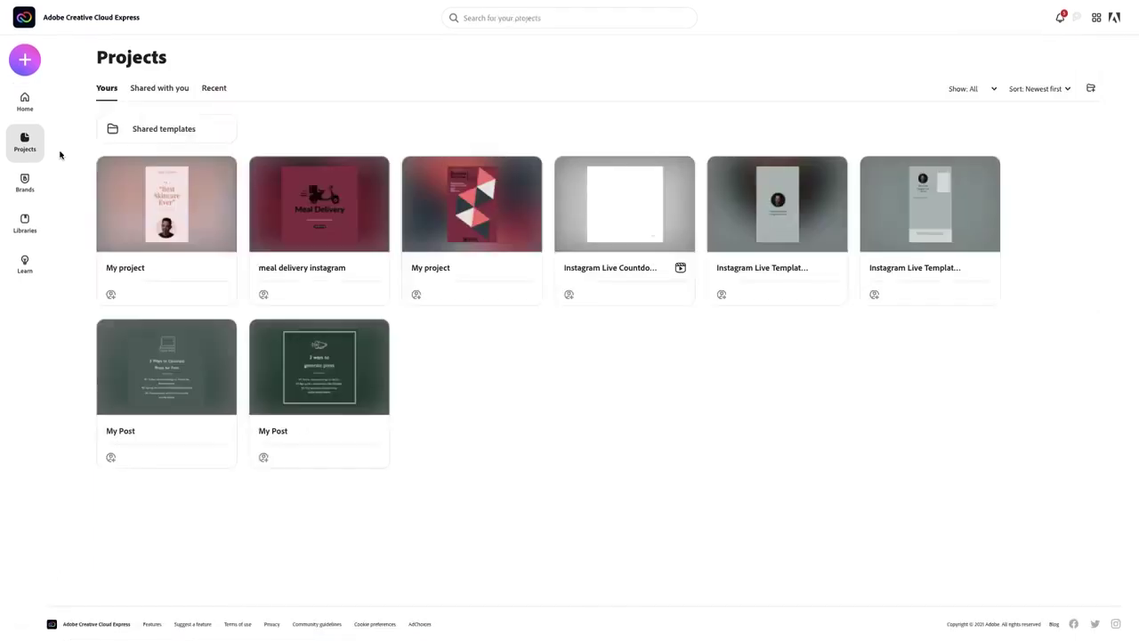
Open the first 'My project' skincare review design and bring up its Resize options
left_click(175, 206)
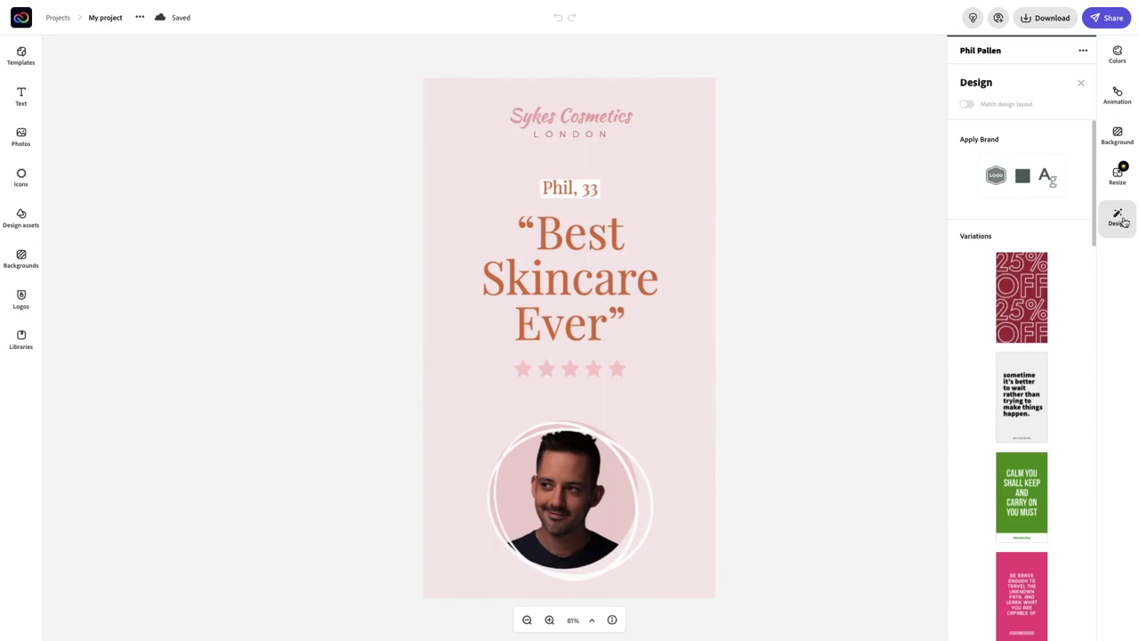
left_click(1123, 182)
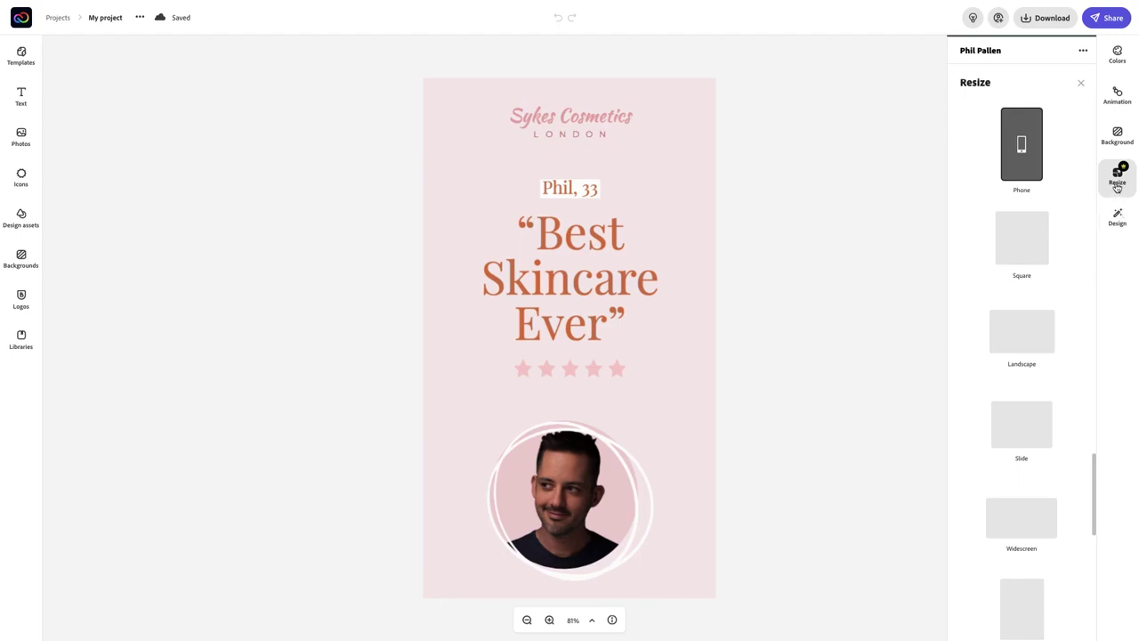
Resize the design to Square, then to Slide (4:3), and close the Resize panel
left_click(1023, 237)
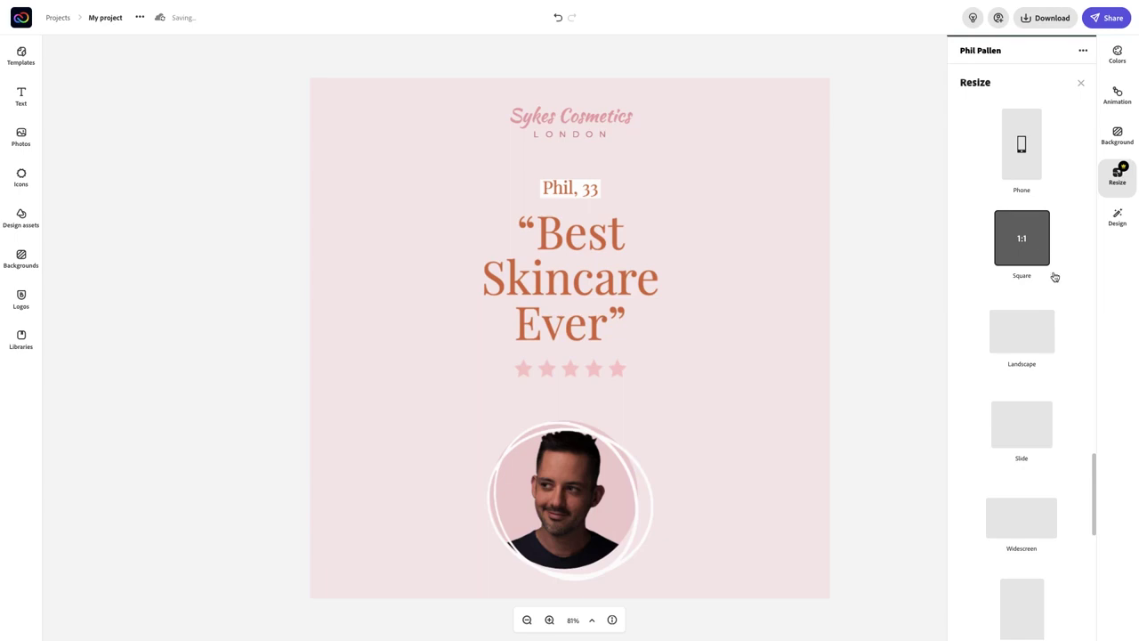
scroll(1053, 275, "down", 2)
left_click(1023, 354)
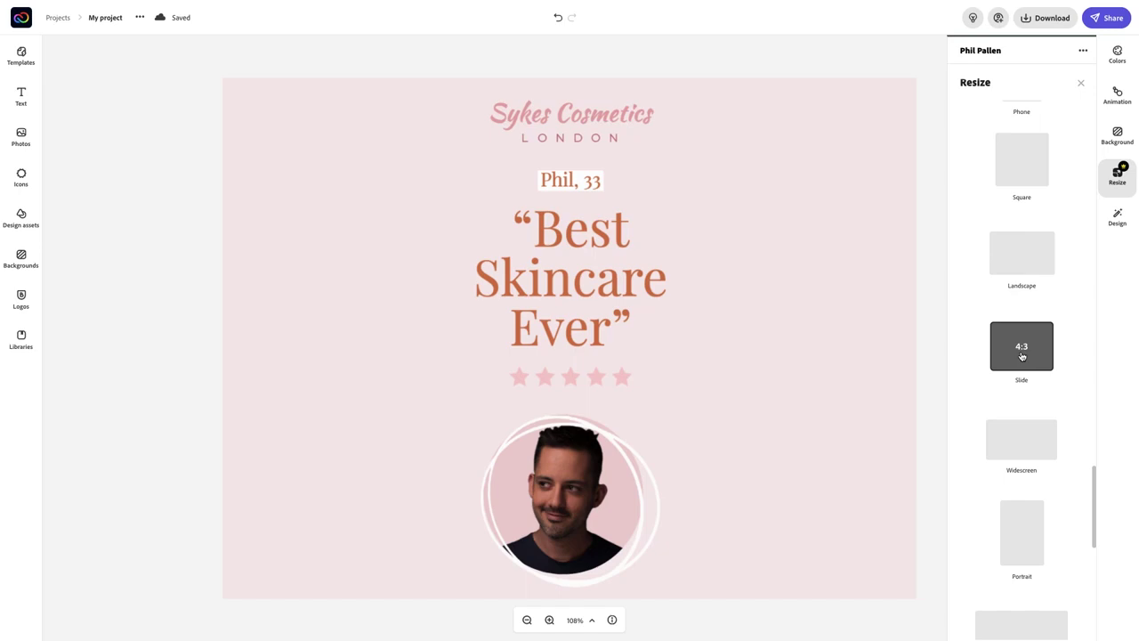
key("Escape")
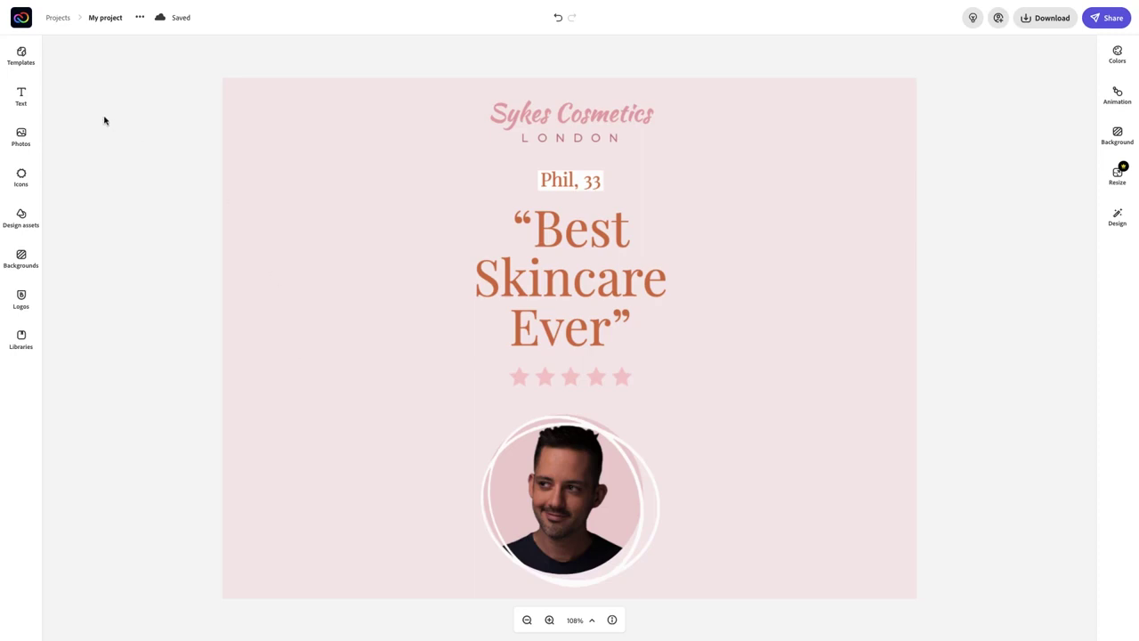
Browse the Templates categories and pick the Oakridge's 5th Annual Christmas Fair flyer
left_click(21, 56)
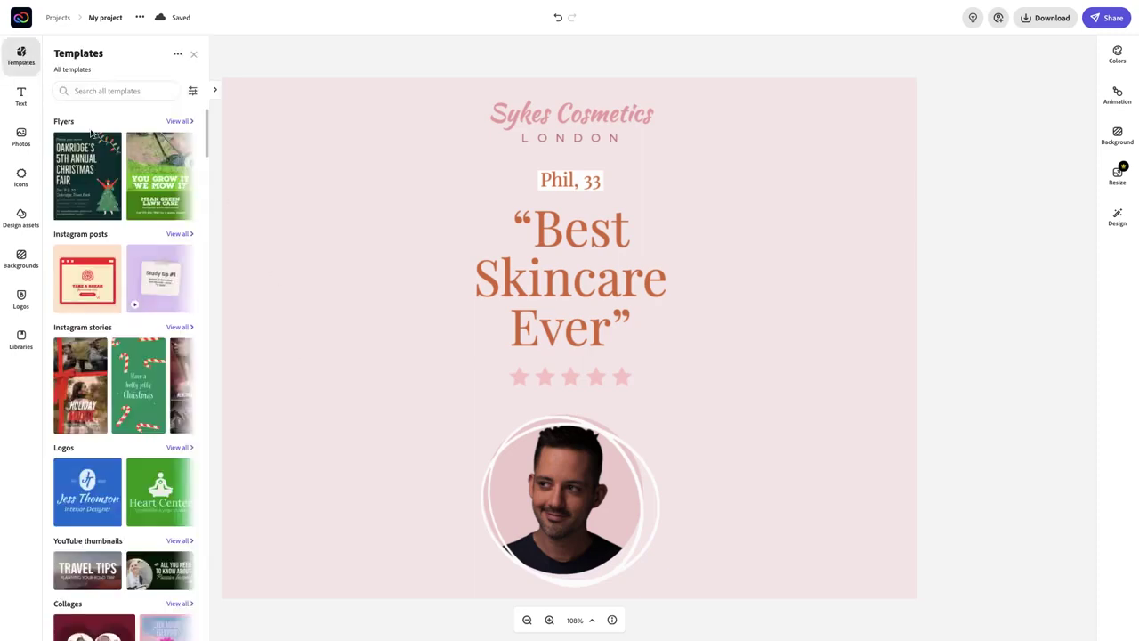
mouse_move(96, 138)
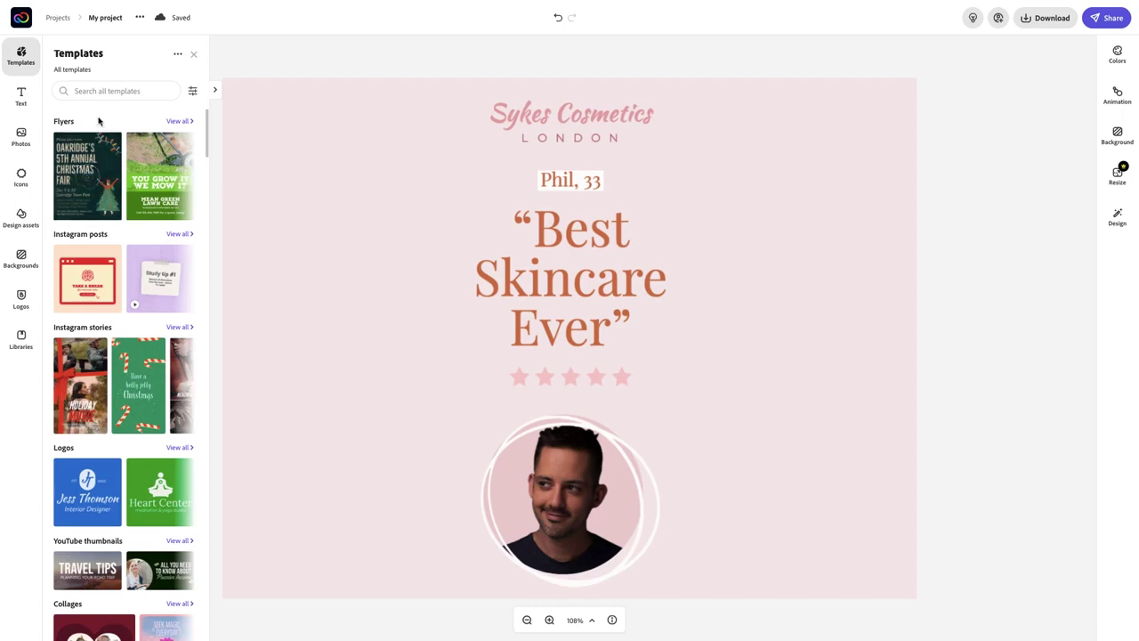
mouse_move(120, 255)
scroll(119, 256, "down", 1)
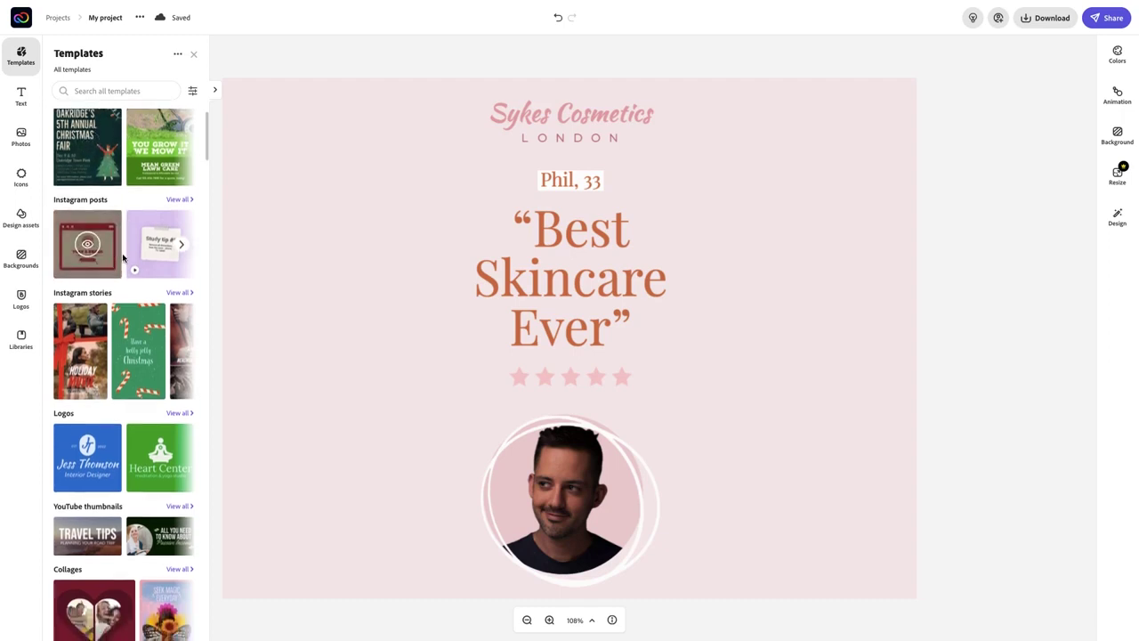
scroll(121, 258, "down", 5)
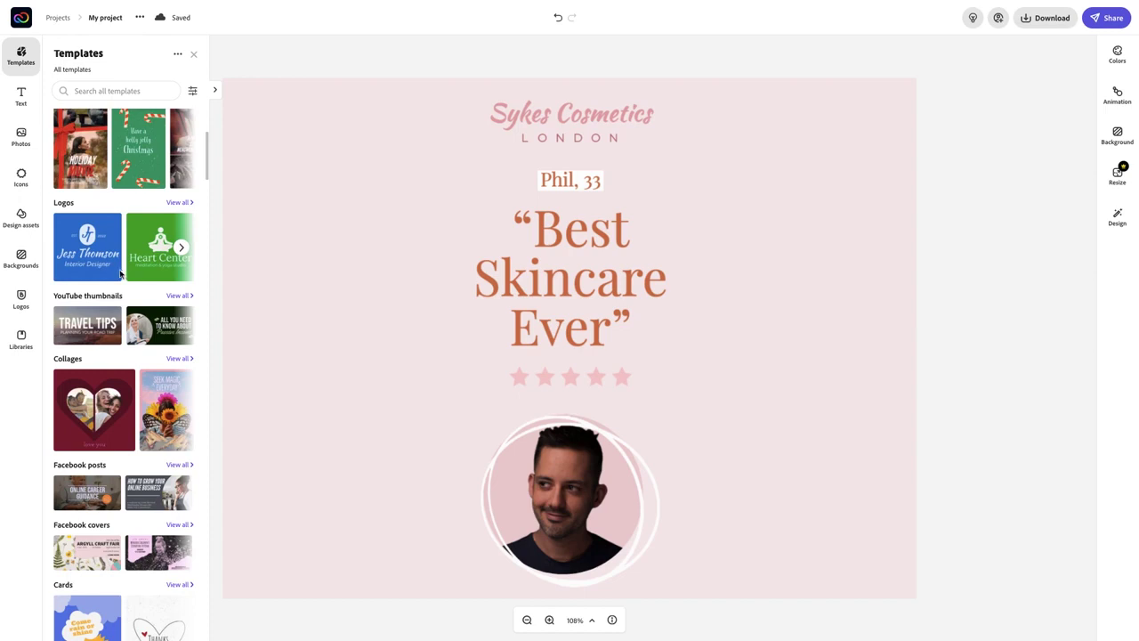
scroll(126, 278, "up", 3)
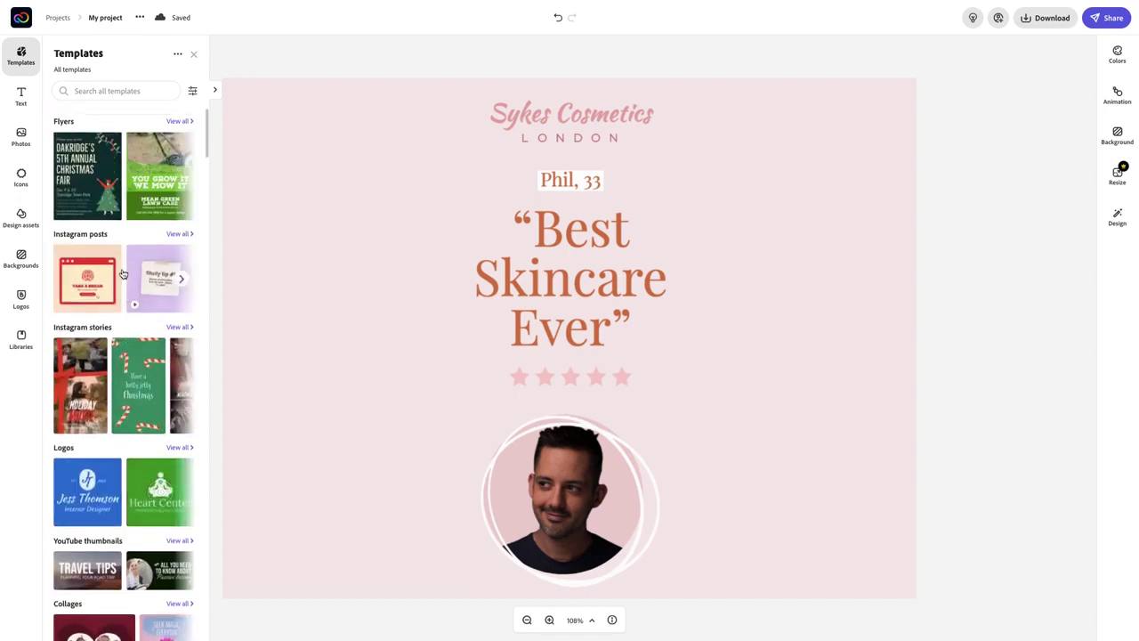
scroll(126, 276, "down", 1)
scroll(126, 274, "up", 1)
scroll(126, 274, "down", 5)
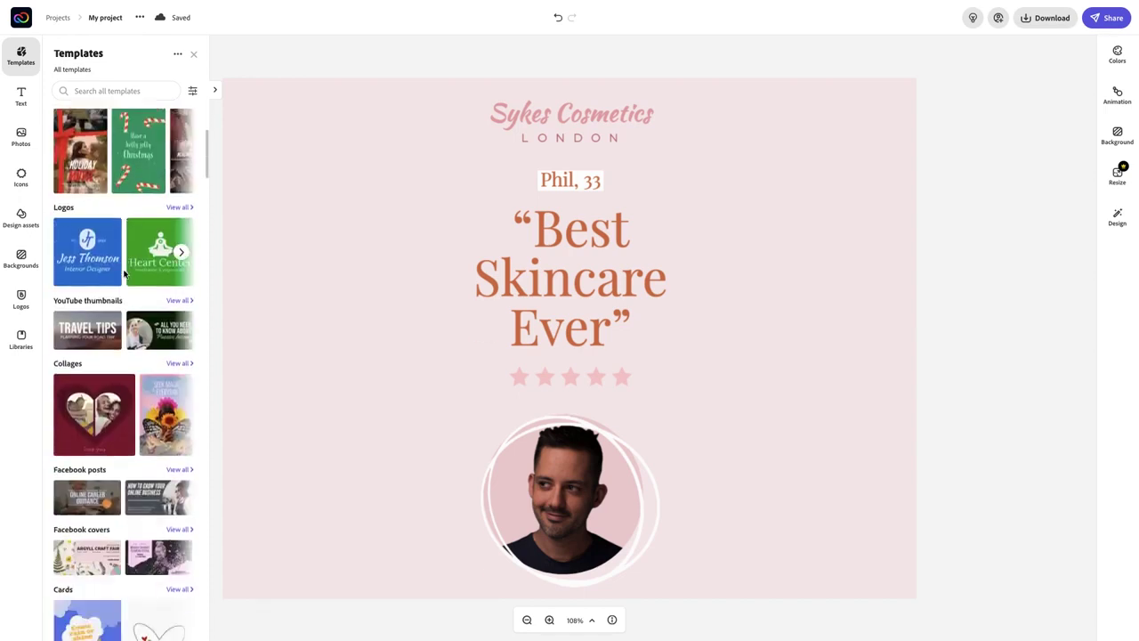
scroll(123, 273, "up", 6)
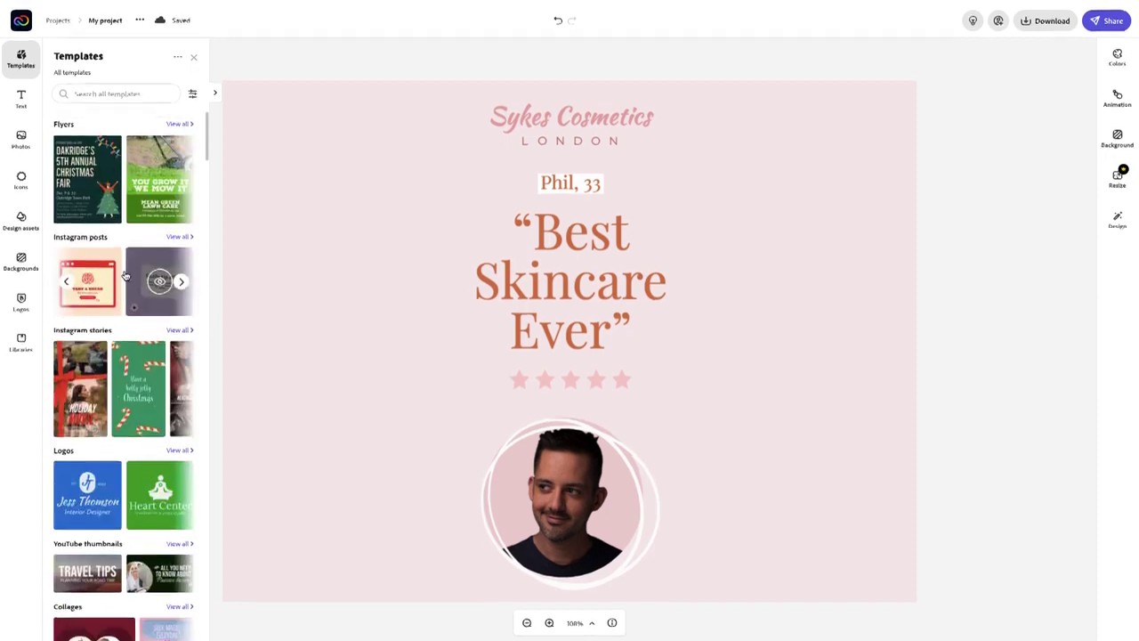
left_click(85, 202)
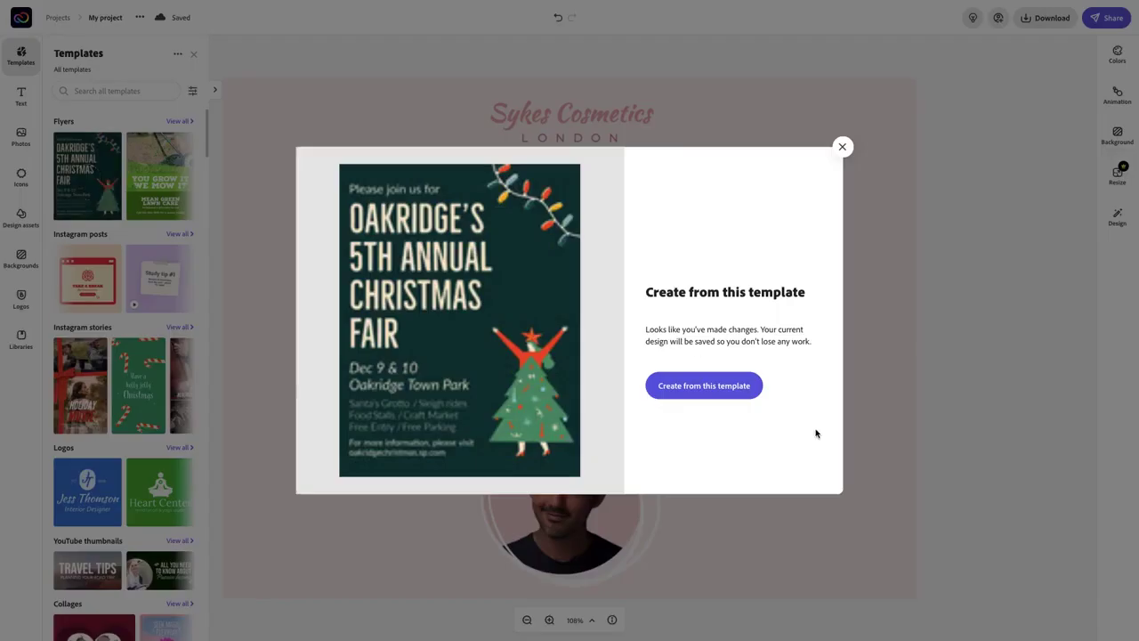
Create a new design from the Christmas Fair flyer template and show the Design brand options
left_click(721, 389)
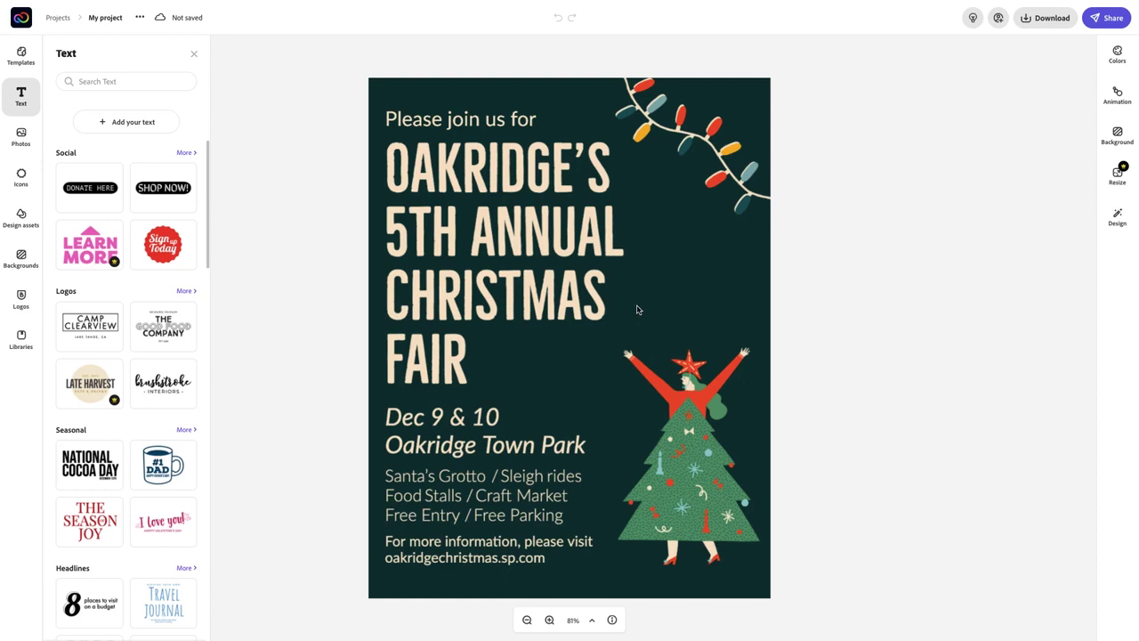
left_click(1115, 217)
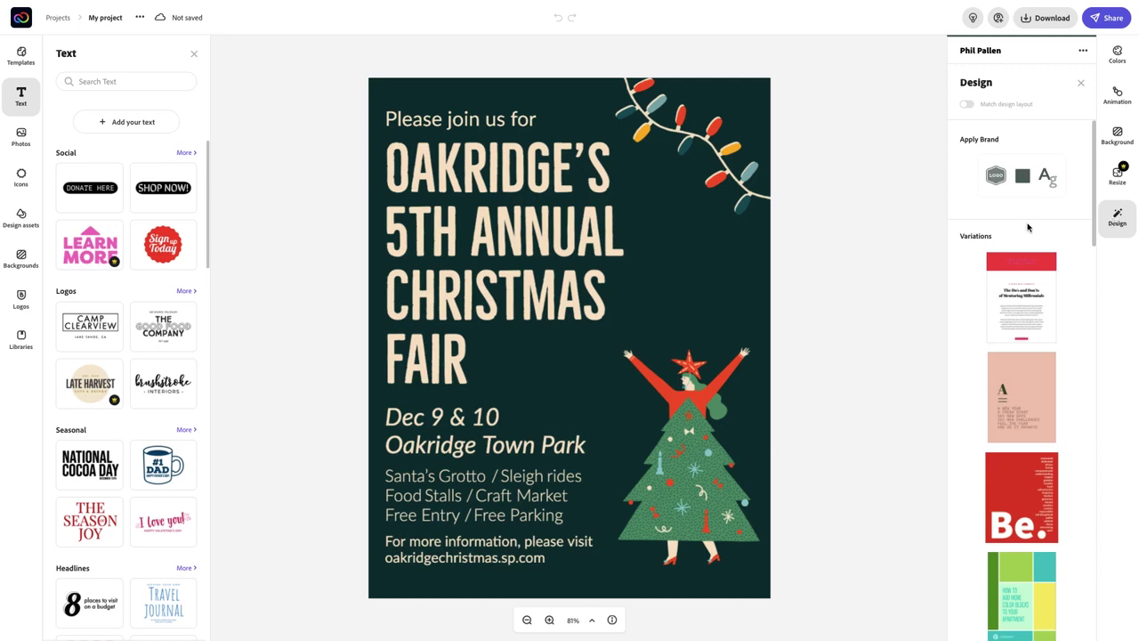
Apply the brand kit, cycling to grey background with PHIL PALLEN logo, and select the tree
mouse_move(997, 176)
left_click(997, 176)
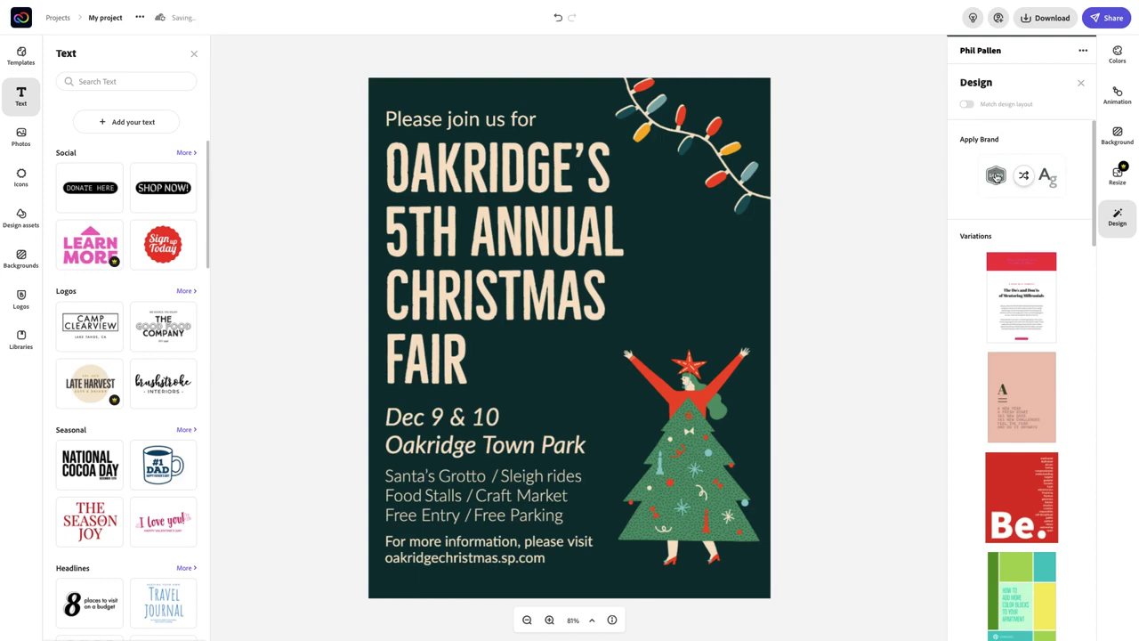
left_click(1025, 177)
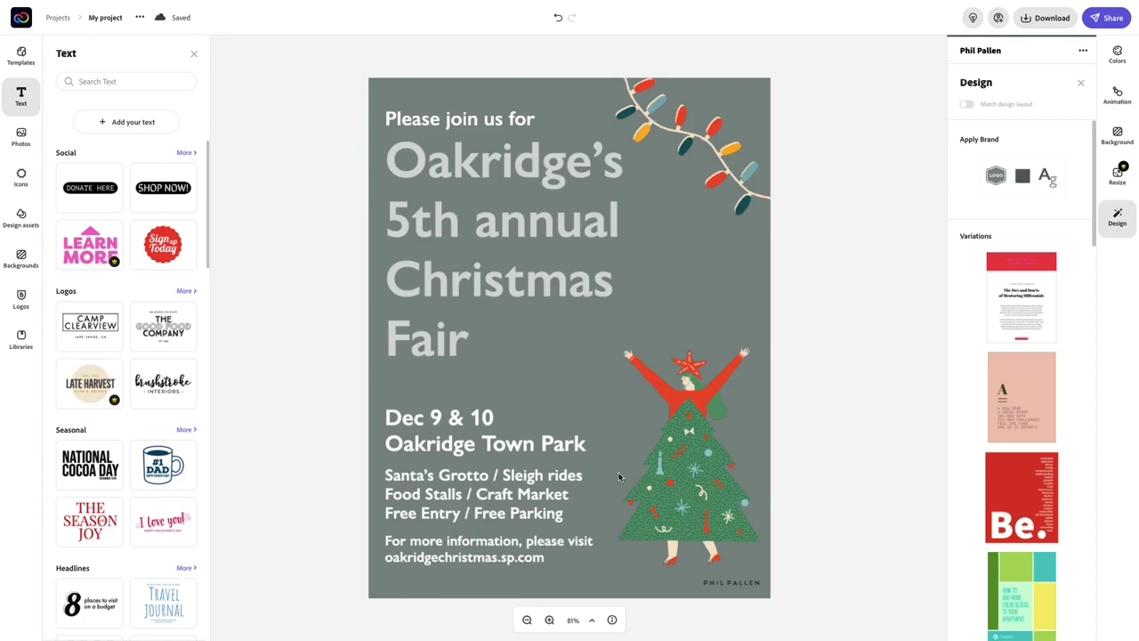
left_click(673, 485)
Move the tree illustration higher and enlarge the PHIL PALLEN logo at the bottom right
left_click_drag(673, 485, 658, 448)
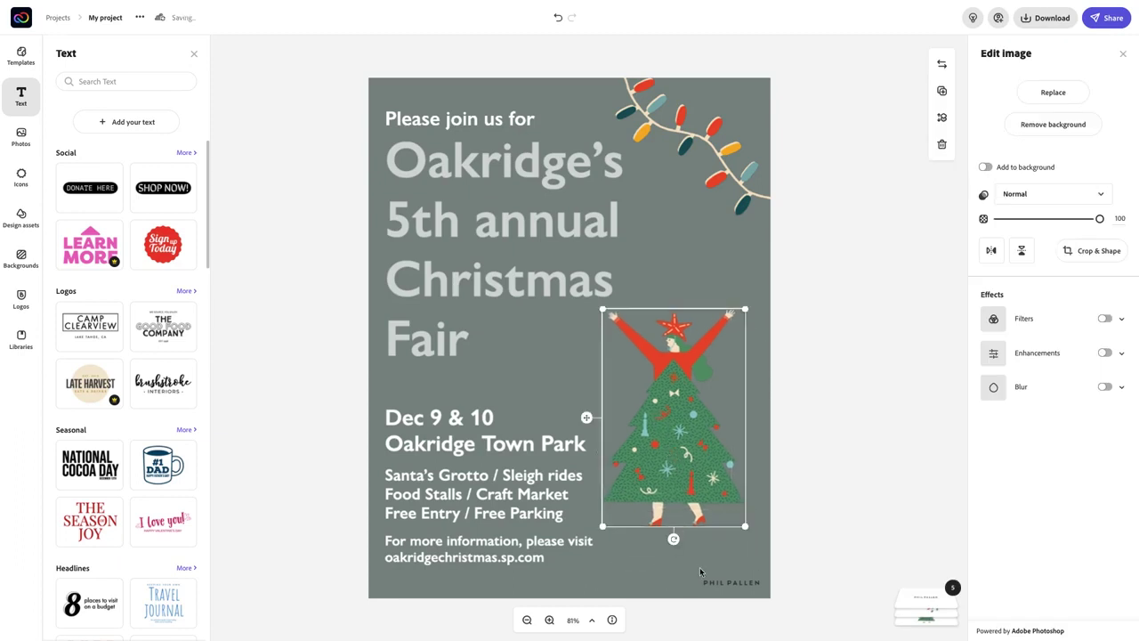
left_click(709, 582)
left_click(712, 582)
left_click_drag(696, 574, 626, 558)
left_click(791, 534)
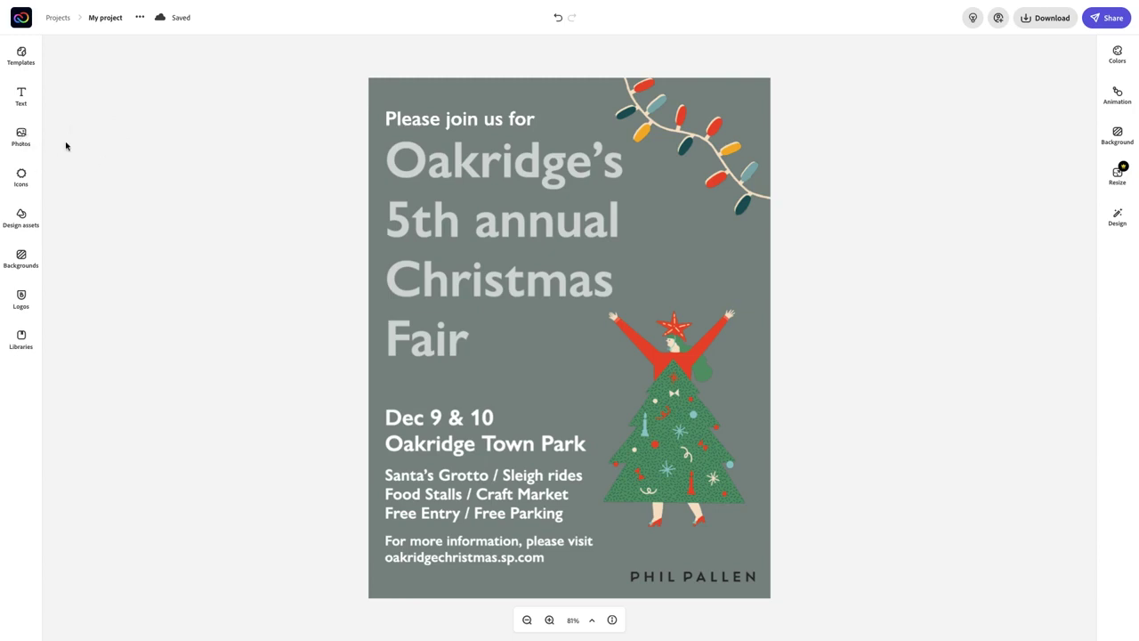
left_click(27, 146)
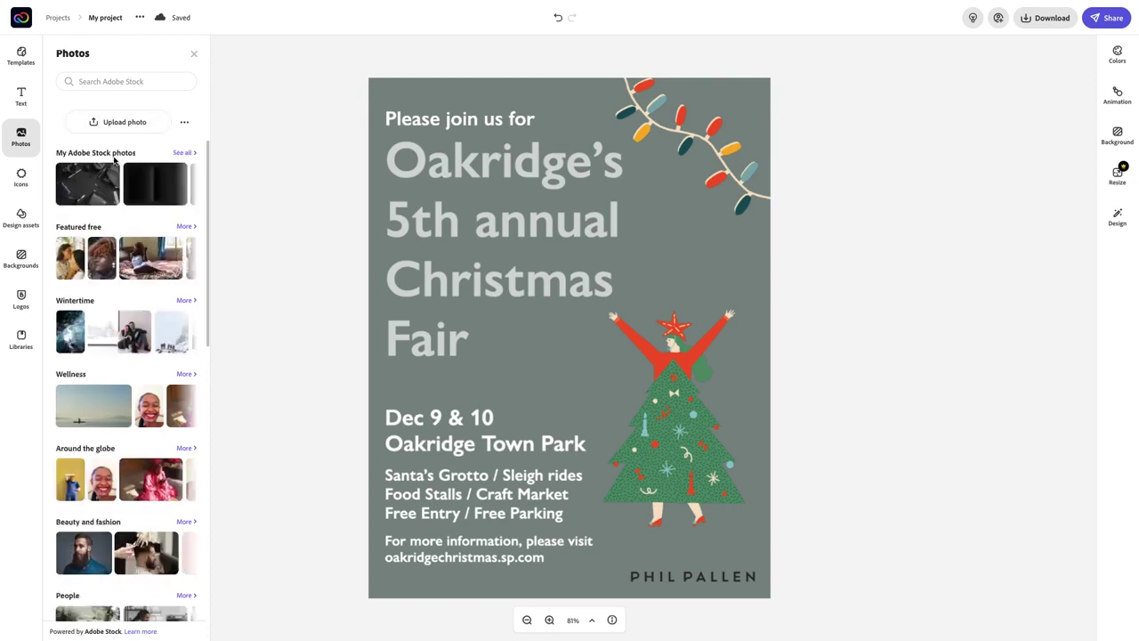
Scroll through the Adobe Stock photo categories in the Photos panel
scroll(148, 267, "down", 5)
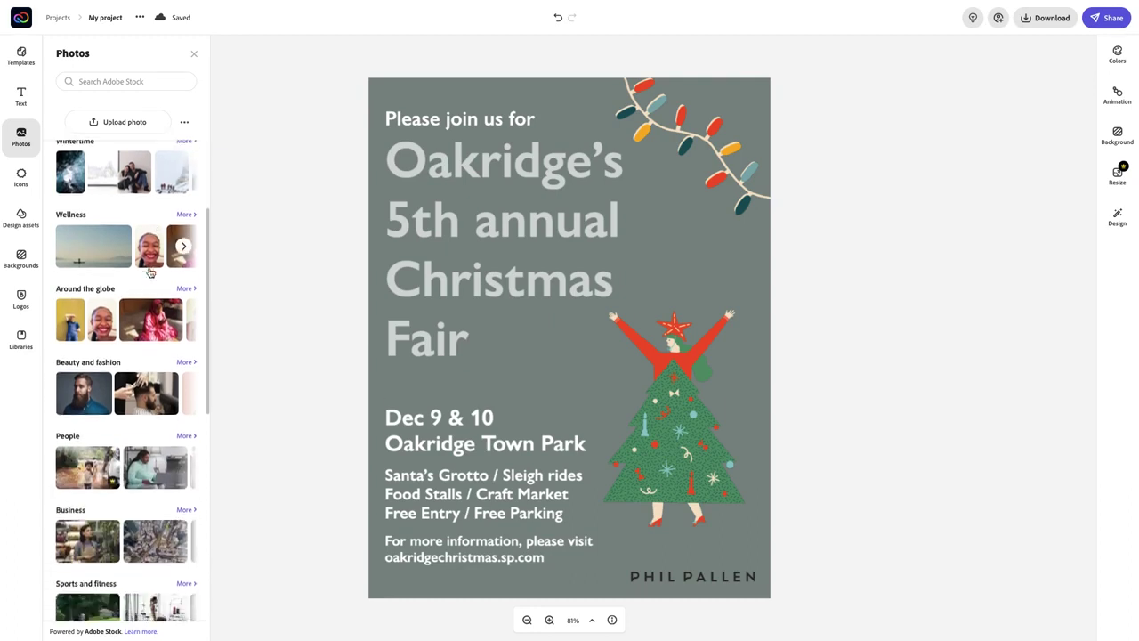
scroll(149, 267, "up", 4)
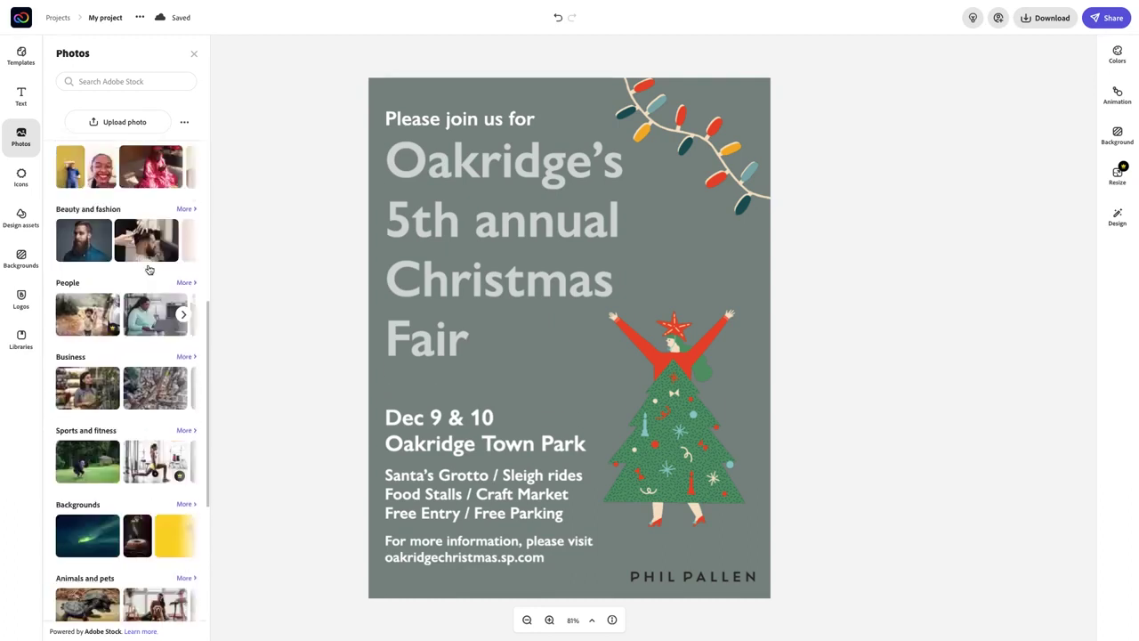
scroll(149, 267, "up", 1)
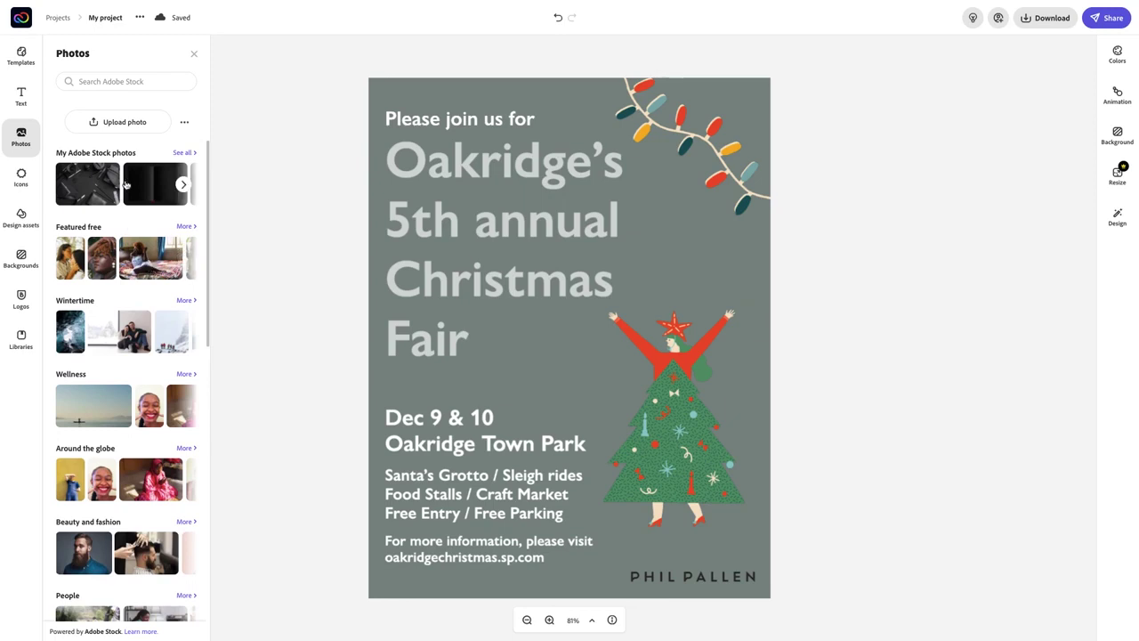
mouse_move(125, 185)
scroll(125, 185, "right", 2)
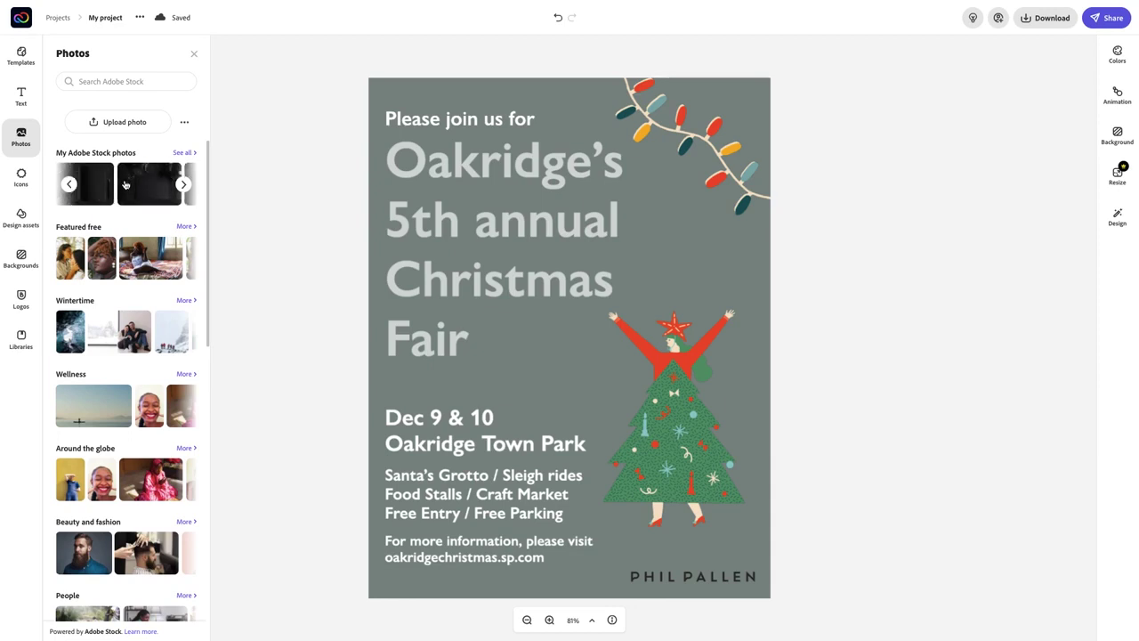